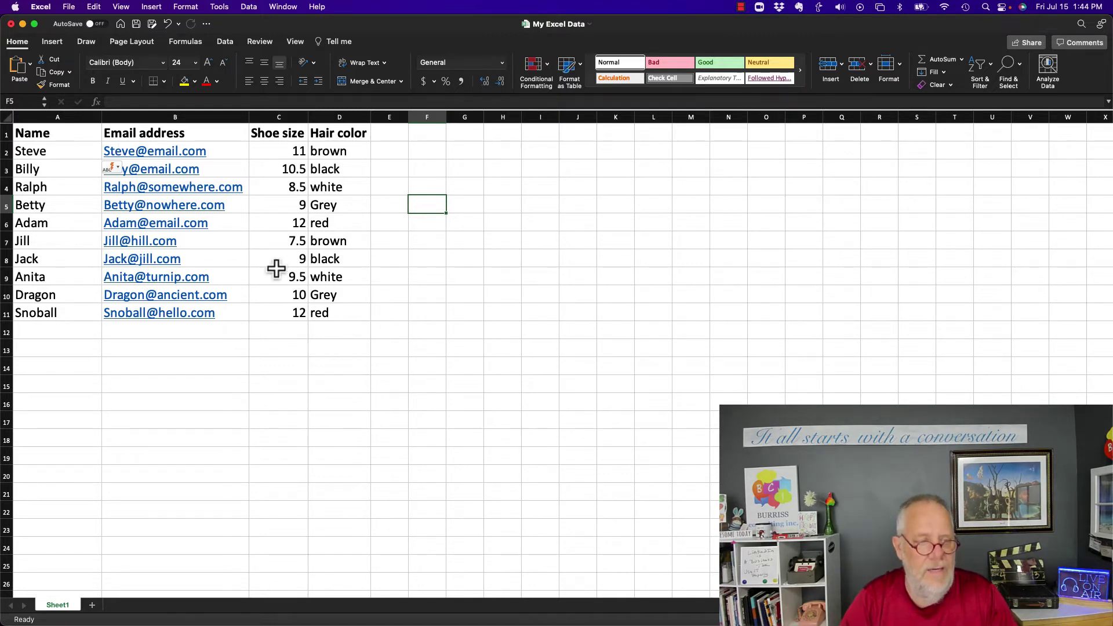
- Select the data table in Excel from cell A1, then clear the selection
{"action": "left_click_drag", "start_coordinate": [73, 134], "coordinate": [73, 135]}
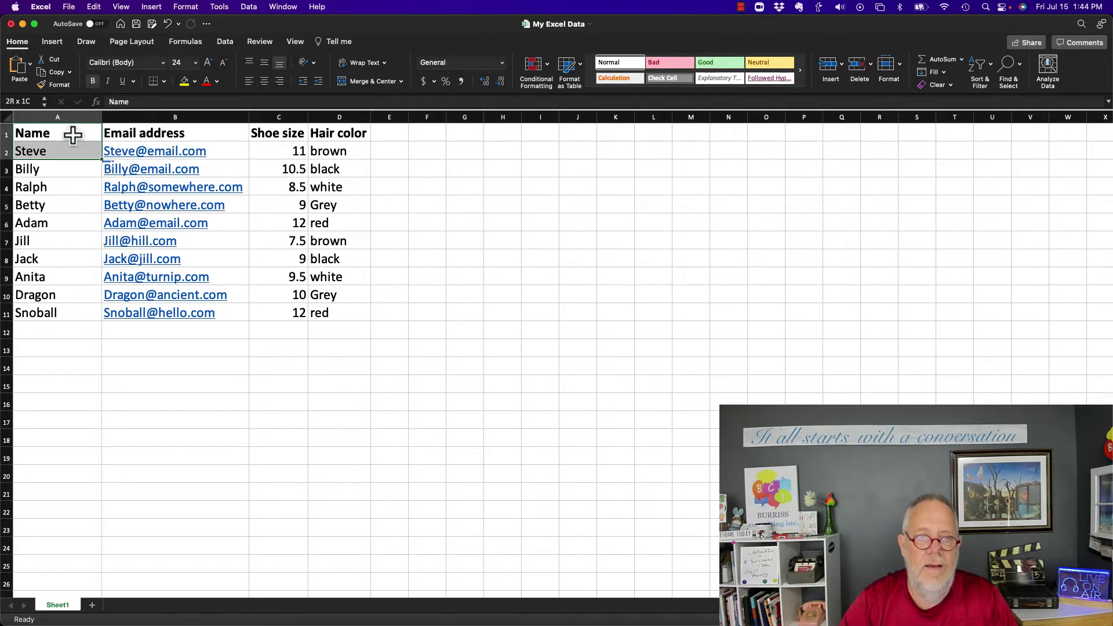
{"action": "key", "text": "shift+Right"}
{"action": "key", "text": "shift+Right"}
{"action": "key", "text": "shift+Right"}
{"action": "key", "text": "shift+Right"}
{"action": "key", "text": "shift+Down"}
{"action": "key", "text": "shift+Down"}
{"action": "key", "text": "shift+Down"}
{"action": "key", "text": "shift+Down"}
{"action": "key", "text": "shift+Down"}
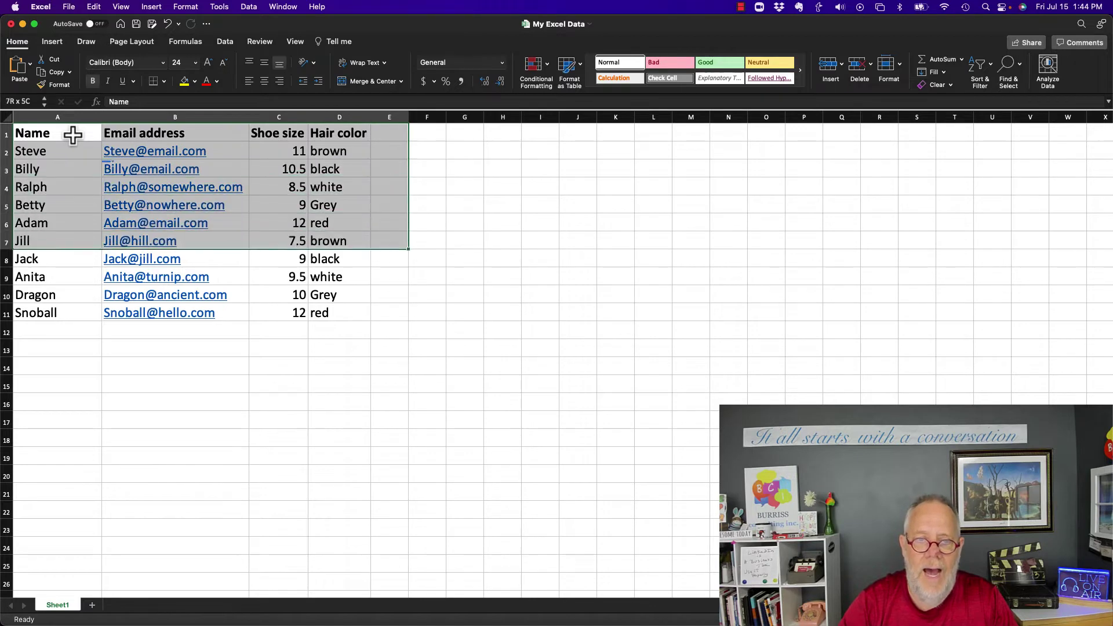
{"action": "key", "text": "shift+Down"}
{"action": "key", "text": "shift+Down"}
{"action": "key", "text": "shift+Down"}
{"action": "key", "text": "shift+Down"}
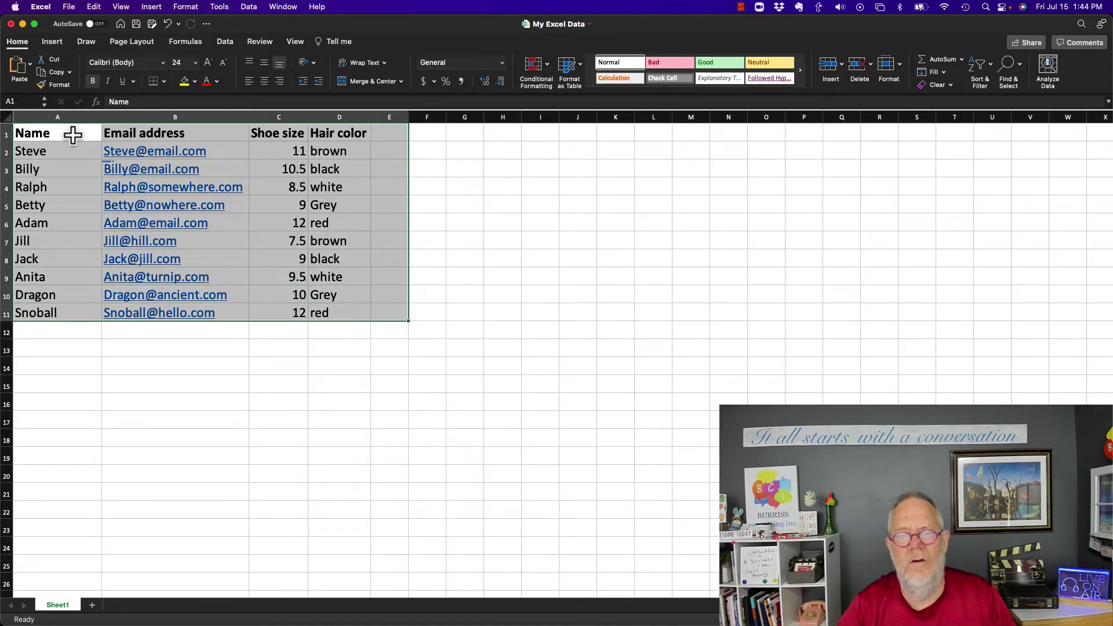
{"action": "left_click", "coordinate": [432, 259]}
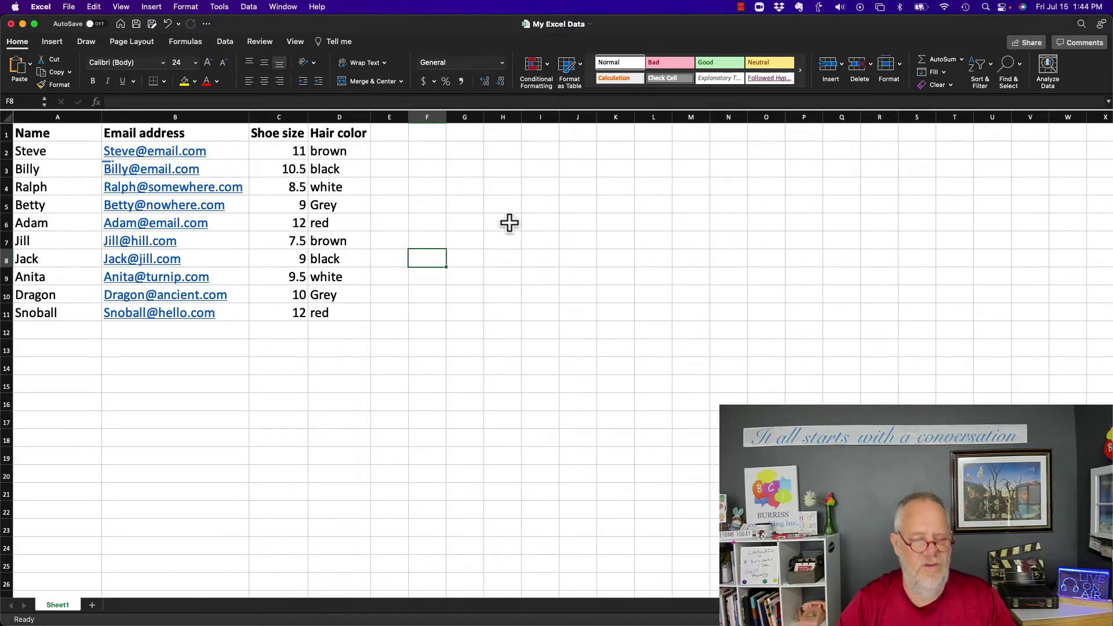
- In Google Drive, cancel the file upload and open My Excel Data in Google Sheets
{"action": "key", "text": "super+Tab"}
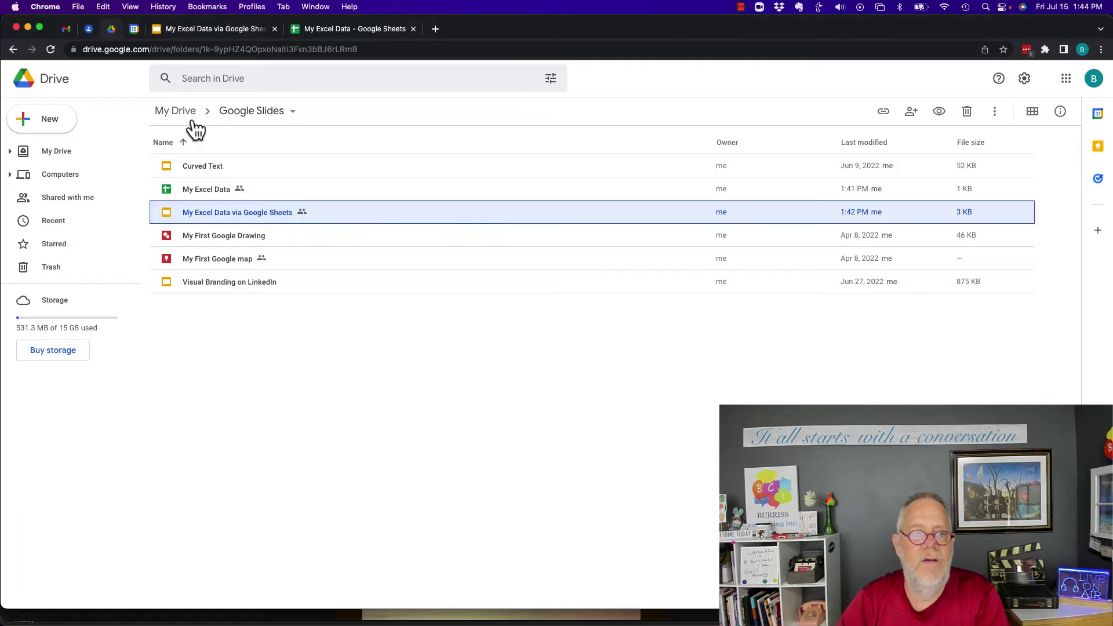
{"action": "left_click", "coordinate": [46, 125]}
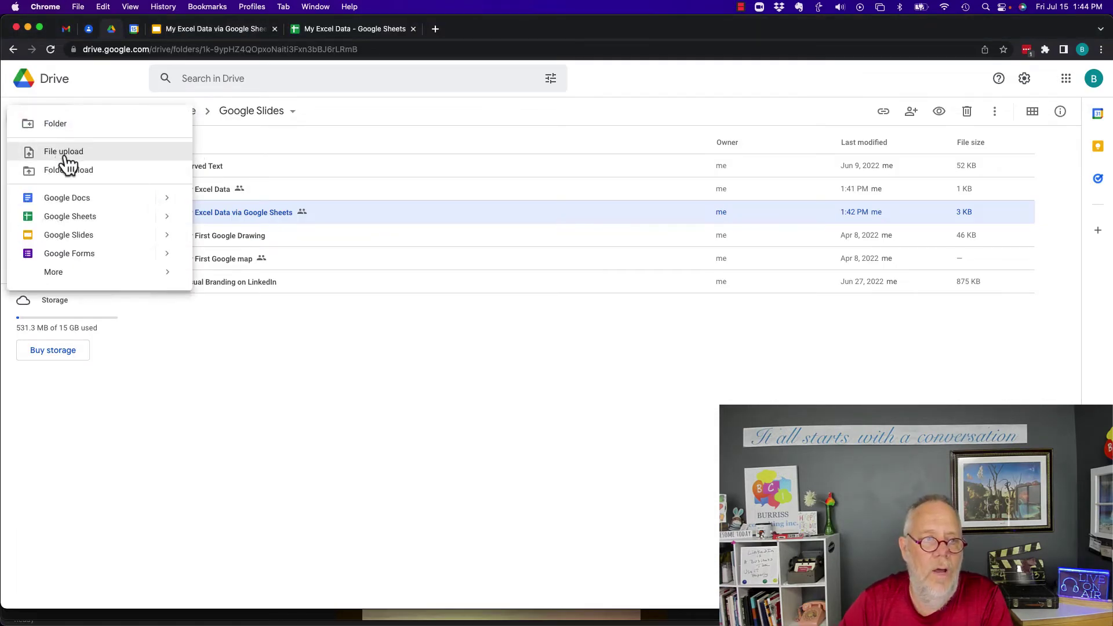
{"action": "key", "text": "Escape"}
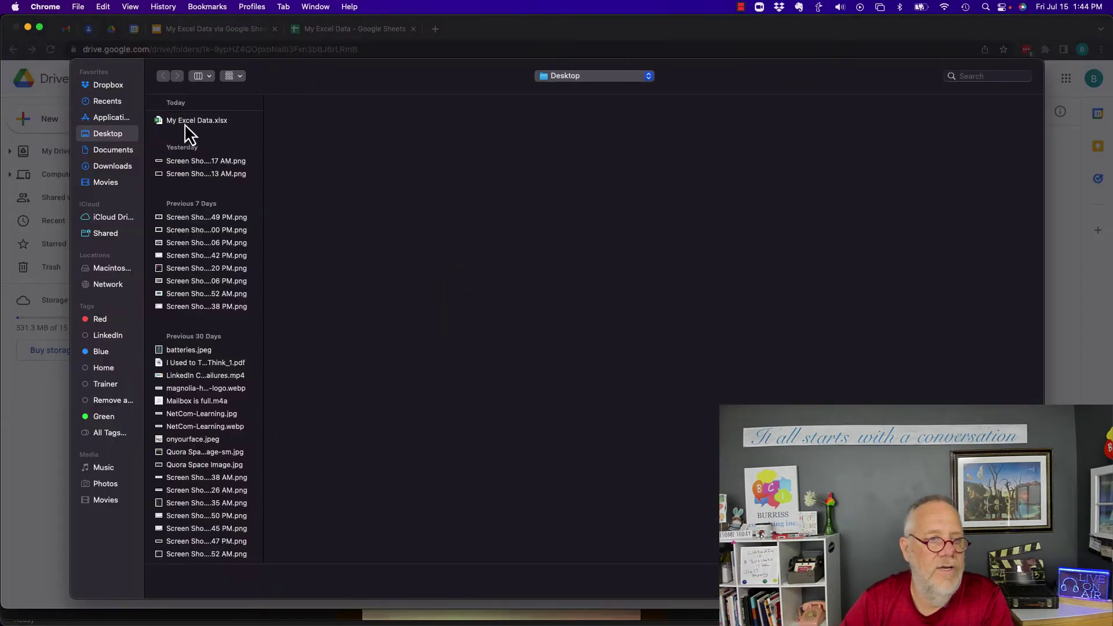
{"action": "left_click", "coordinate": [185, 123]}
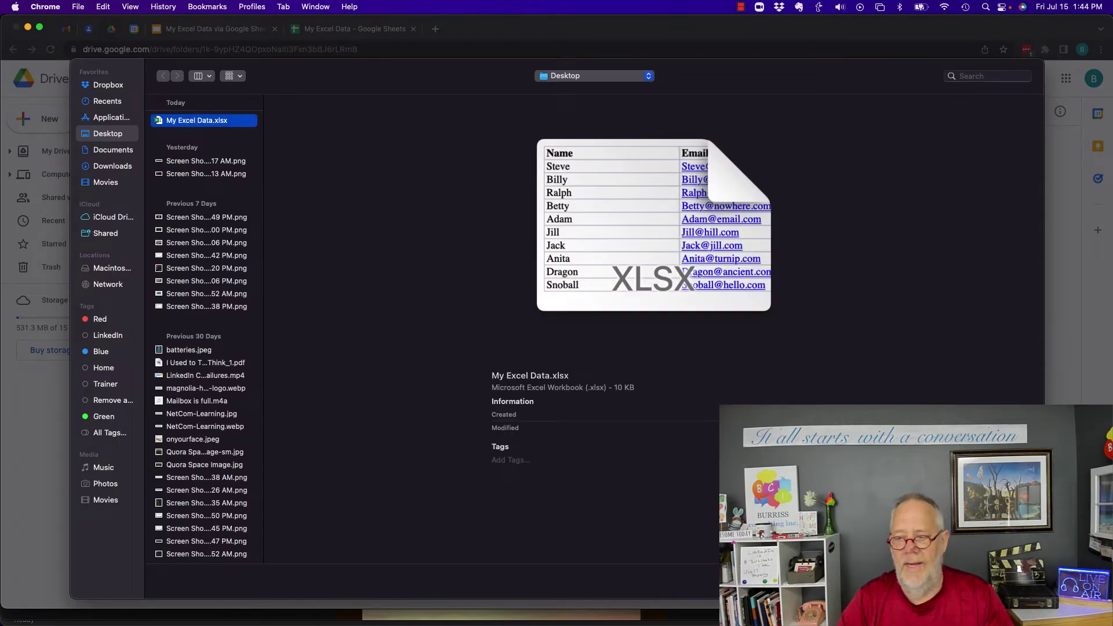
{"action": "key", "text": "Escape"}
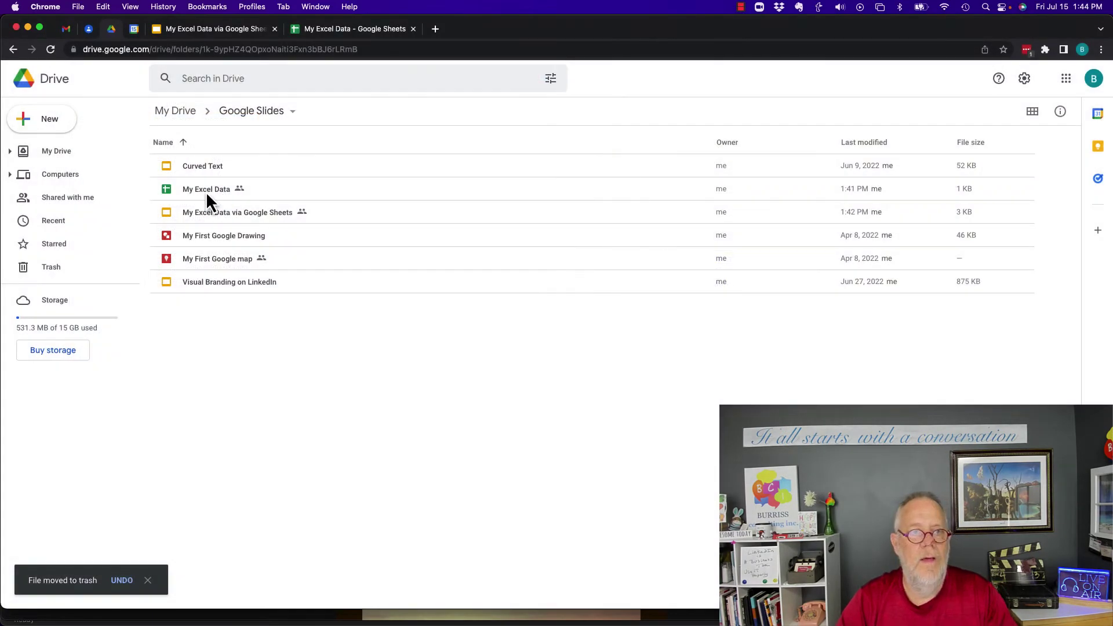
{"action": "left_click", "coordinate": [207, 192]}
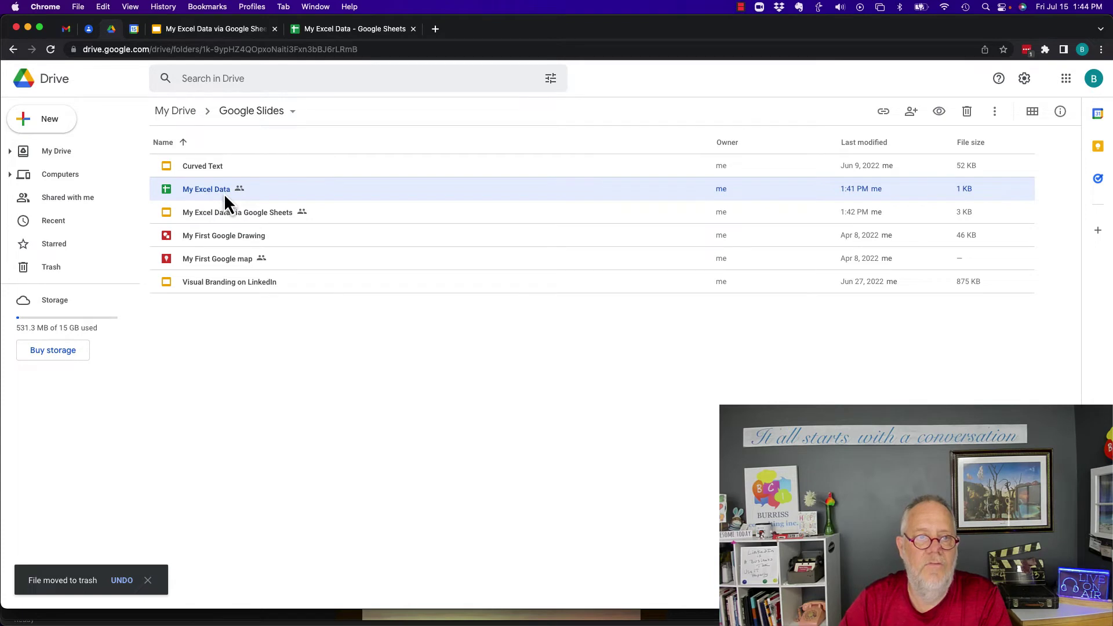
{"action": "double_click", "coordinate": [225, 193]}
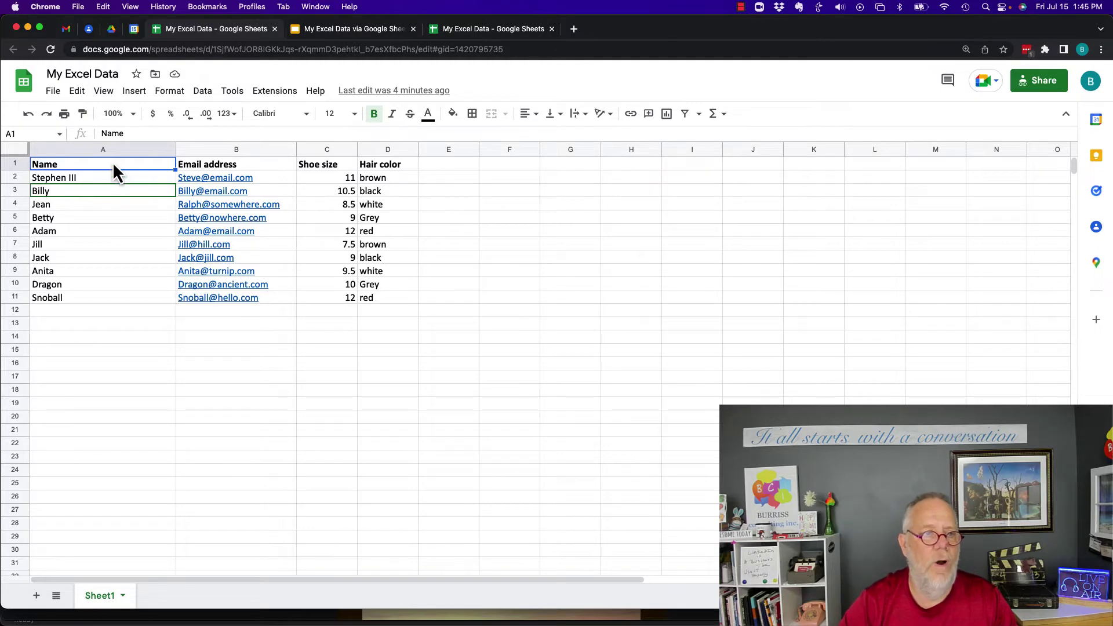
- Change My Excel Data's link access from Editor to Viewer and copy the sharing link
{"action": "key", "text": "shift+Right"}
{"action": "key", "text": "shift+Right"}
{"action": "key", "text": "shift+Right"}
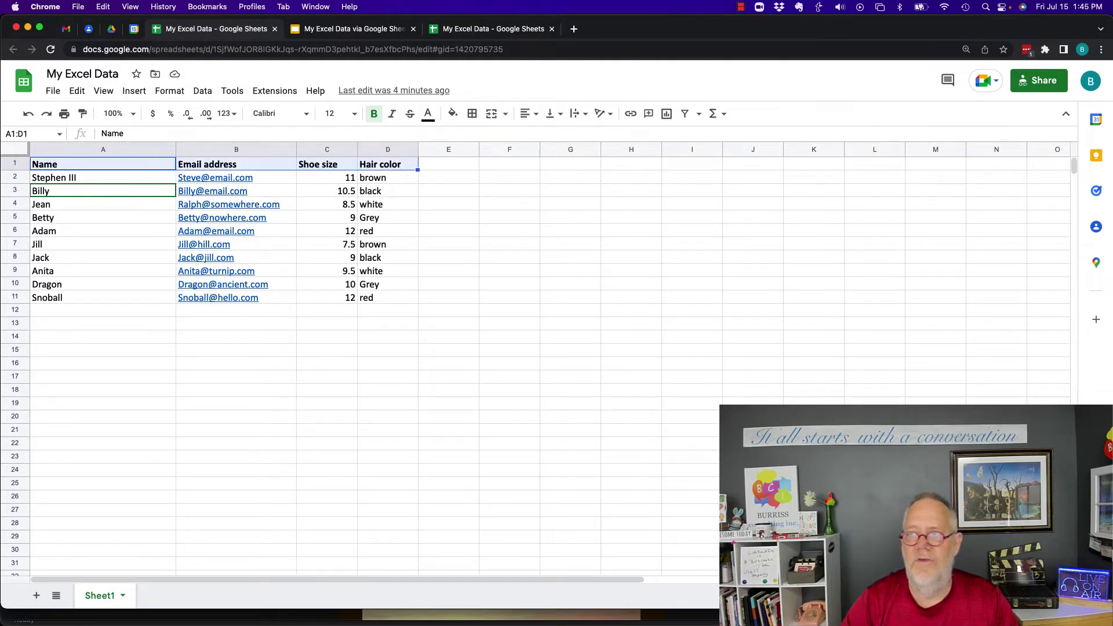
{"action": "left_click", "coordinate": [1031, 85]}
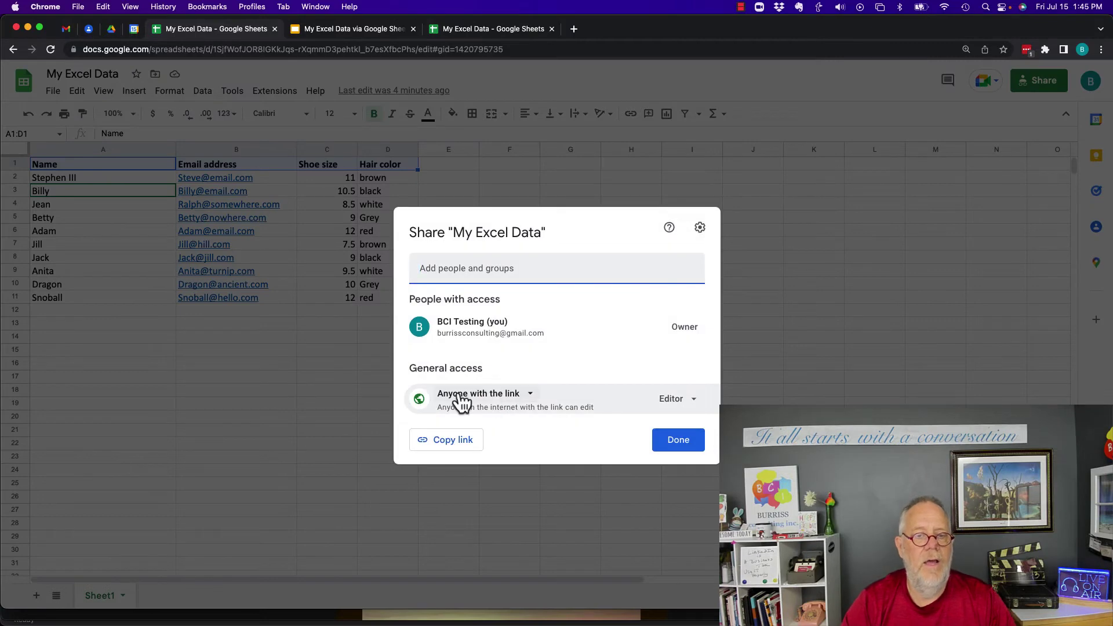
{"action": "left_click", "coordinate": [667, 401]}
{"action": "left_click", "coordinate": [692, 452]}
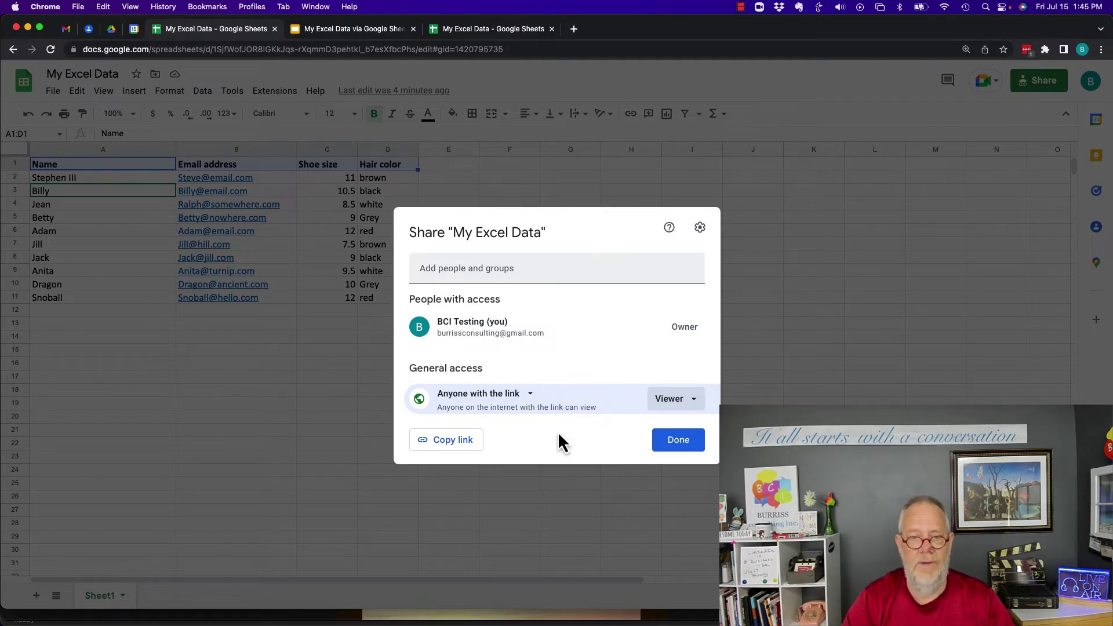
{"action": "left_click", "coordinate": [451, 446]}
{"action": "left_click", "coordinate": [678, 441]}
{"action": "left_click", "coordinate": [166, 288]}
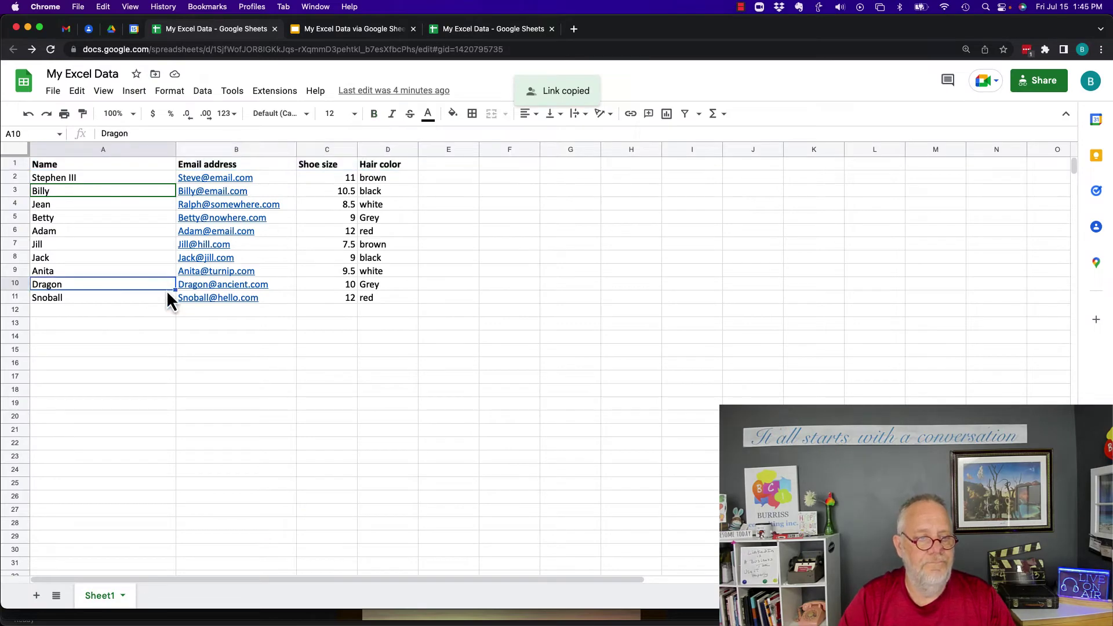
- Select and copy the table range A1:D11, from the Name header to row 11
{"action": "left_click", "coordinate": [108, 165]}
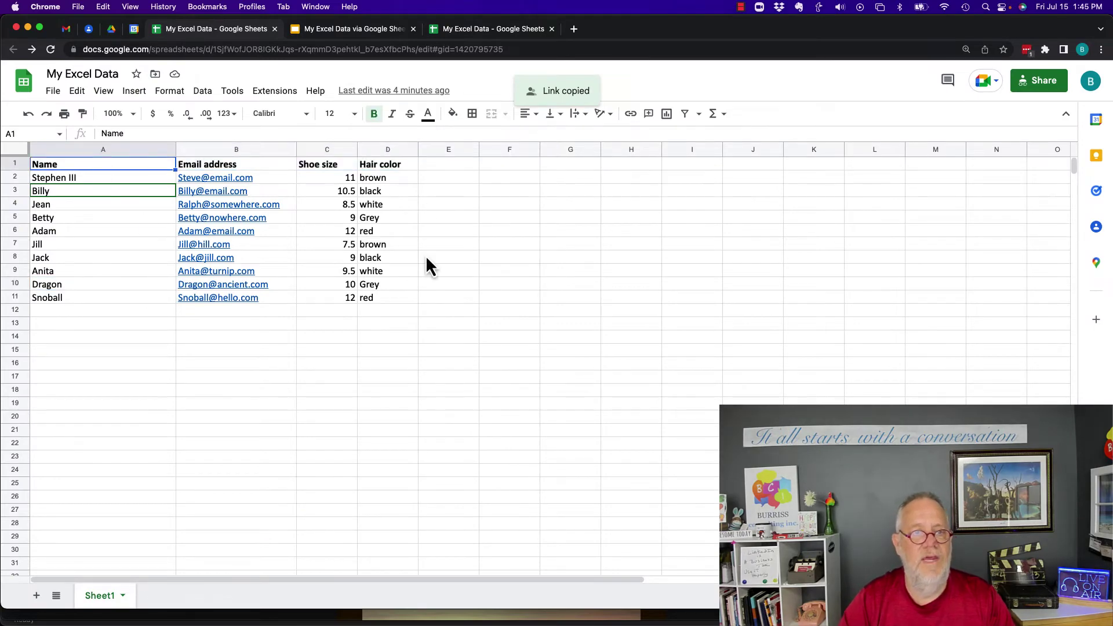
{"action": "key", "text": "shift+Right"}
{"action": "key", "text": "shift+Right"}
{"action": "key", "text": "shift+Right"}
{"action": "key", "text": "shift+Down"}
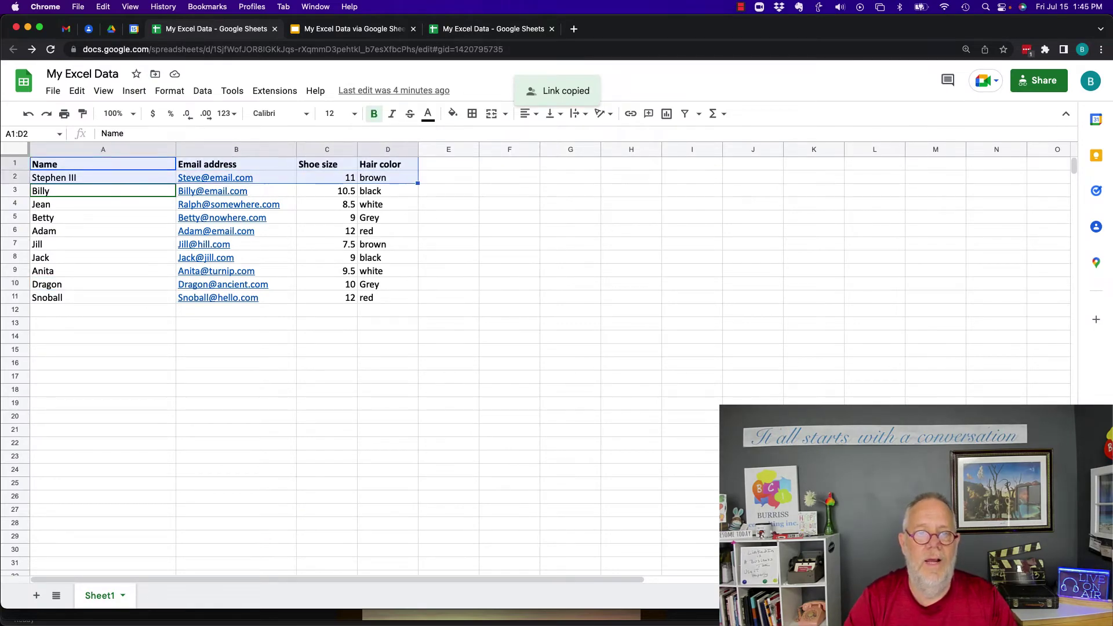
{"action": "key", "text": "shift+Down"}
{"action": "key", "text": "shift+Down"}
{"action": "key", "text": "shift+Down"}
{"action": "key", "text": "shift+Down"}
{"action": "key", "text": "shift+Down"}
{"action": "key", "text": "shift+Down"}
{"action": "key", "text": "shift+Down"}
{"action": "key", "text": "shift+Down"}
{"action": "key", "text": "shift+Down"}
{"action": "key", "text": "super+c"}
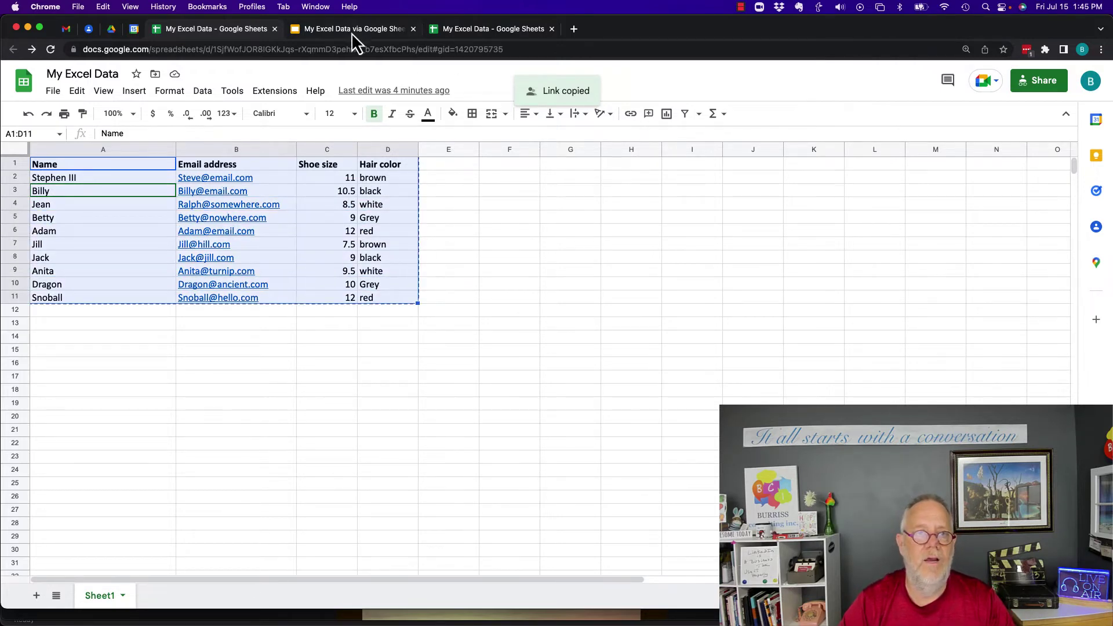
{"action": "left_click", "coordinate": [347, 29]}
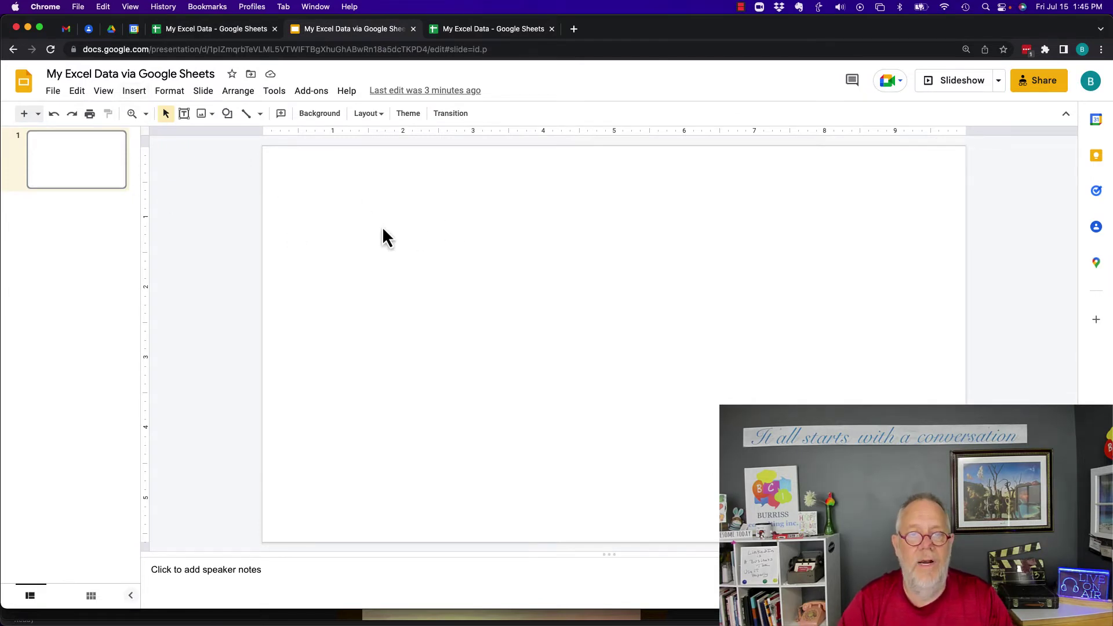
- Paste the data onto slide 1 as a spreadsheet-linked table and center it
{"action": "key", "text": "super+v"}
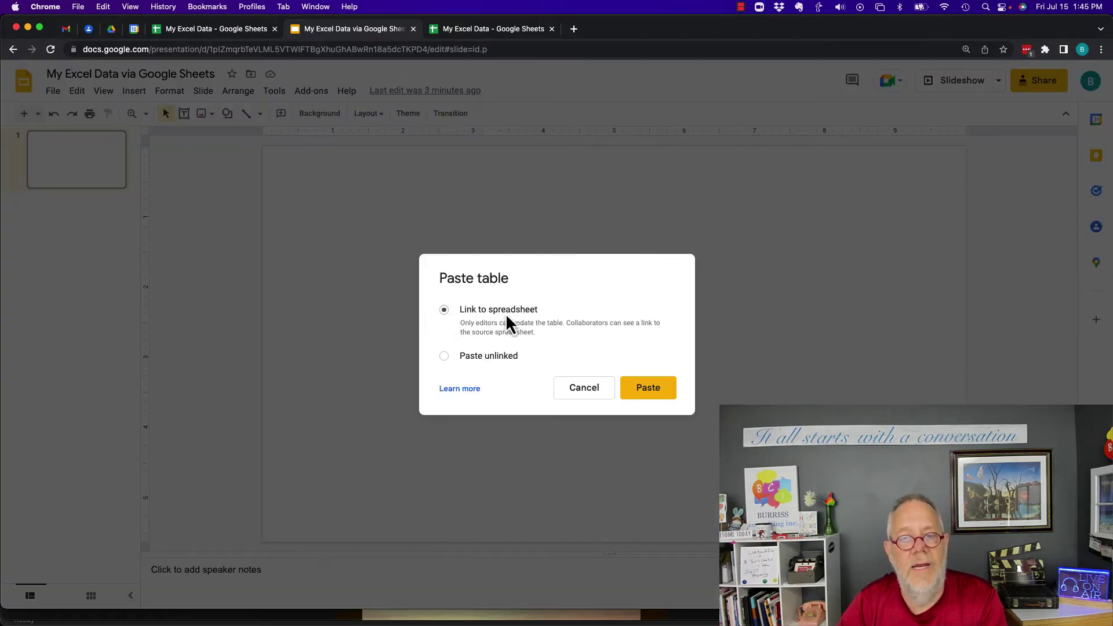
{"action": "left_click", "coordinate": [651, 394]}
{"action": "left_click_drag", "start_coordinate": [440, 154], "coordinate": [554, 177]}
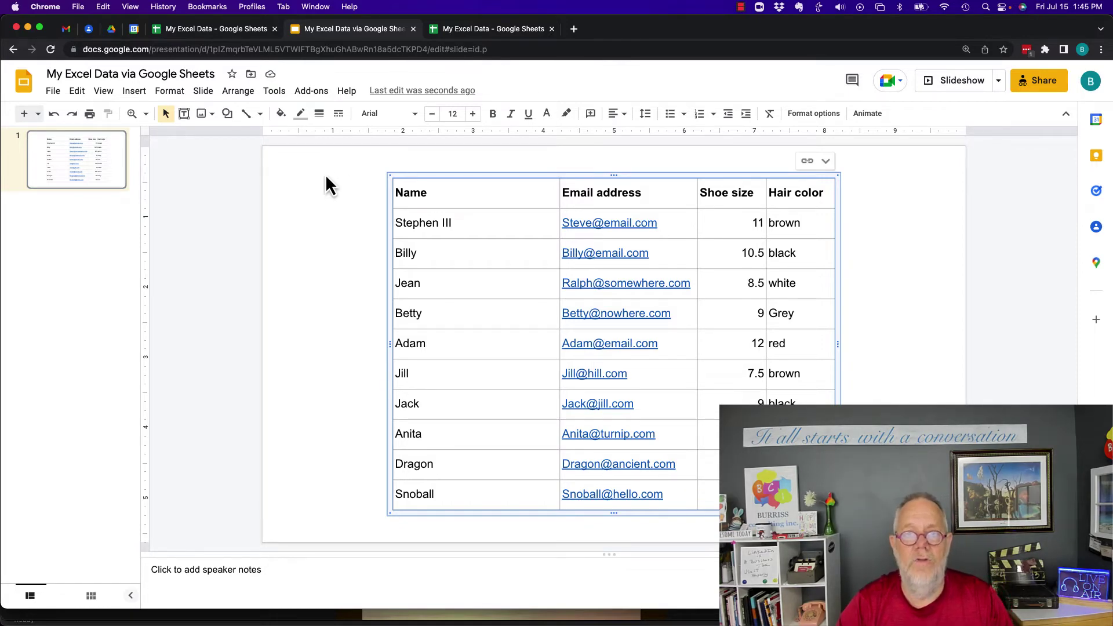
{"action": "left_click", "coordinate": [471, 29]}
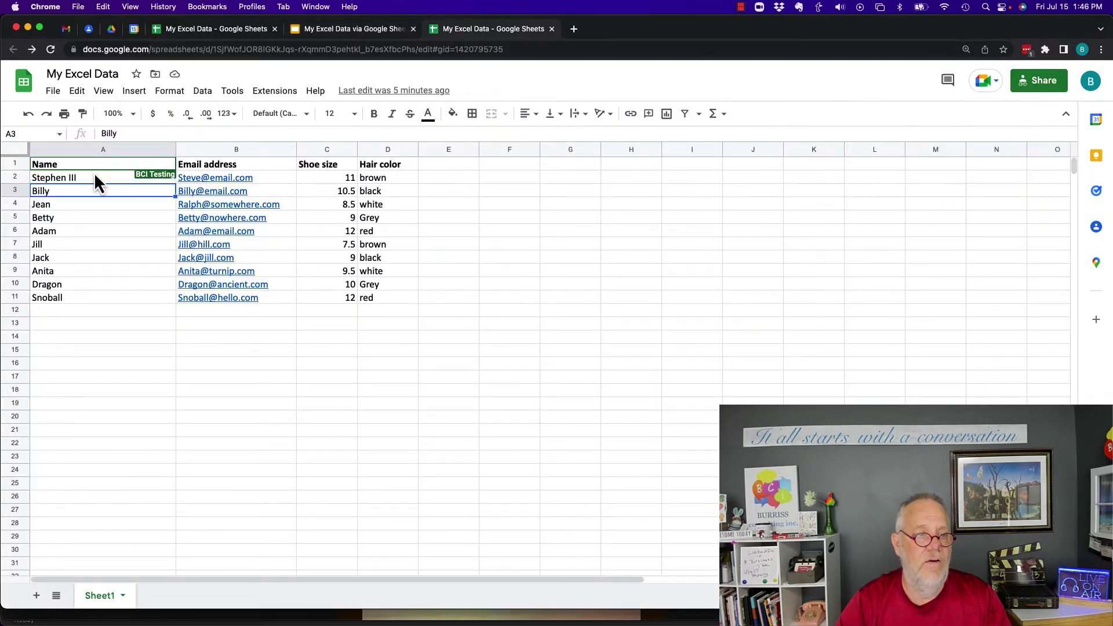
- Shorten the name in cell A2 by dropping its suffix
{"action": "key", "text": "super+Up"}
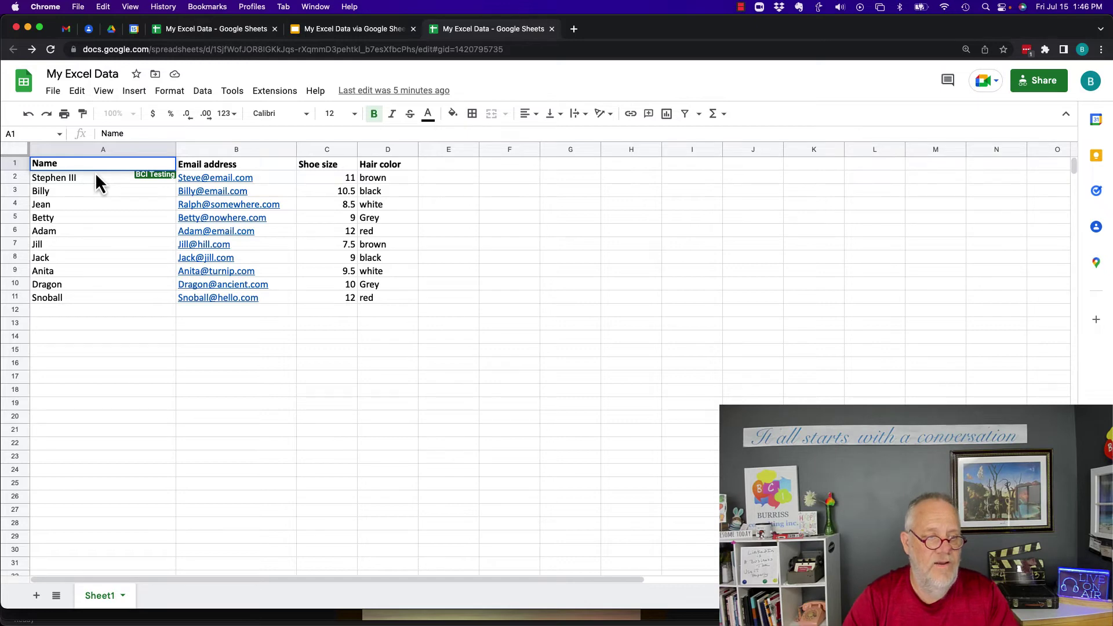
{"action": "double_click", "coordinate": [95, 176]}
{"action": "type", "text": "Arwph"}
{"action": "key", "text": "super+a"}
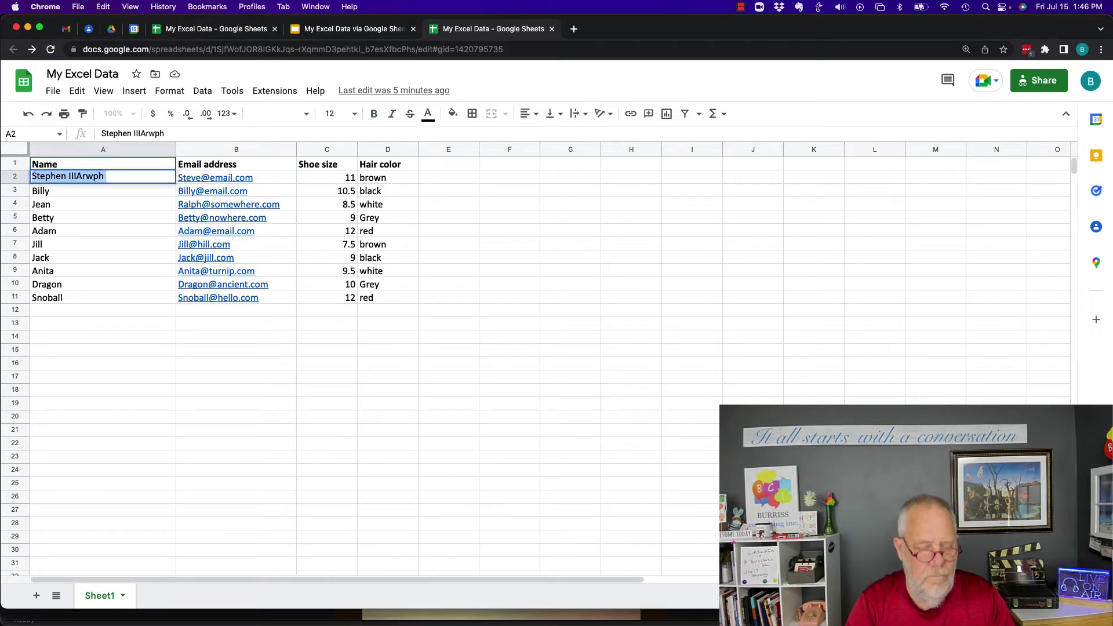
{"action": "type", "text": "Stephen"}
{"action": "key", "text": "Return"}
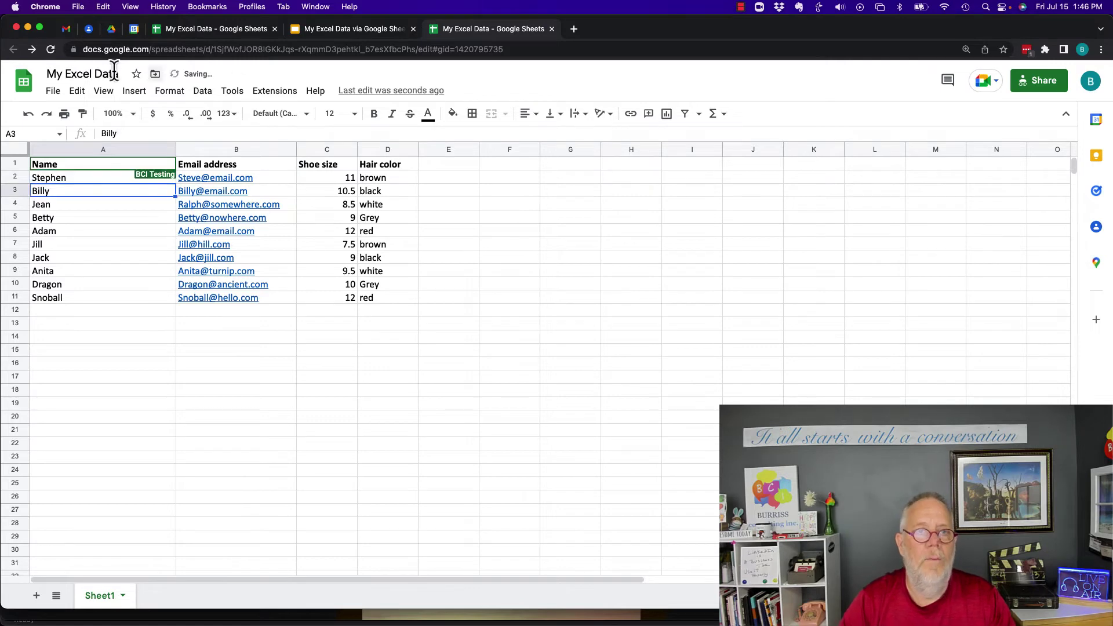
- Update the linked slide table so it shows the edited A2 name
{"action": "left_click", "coordinate": [374, 31]}
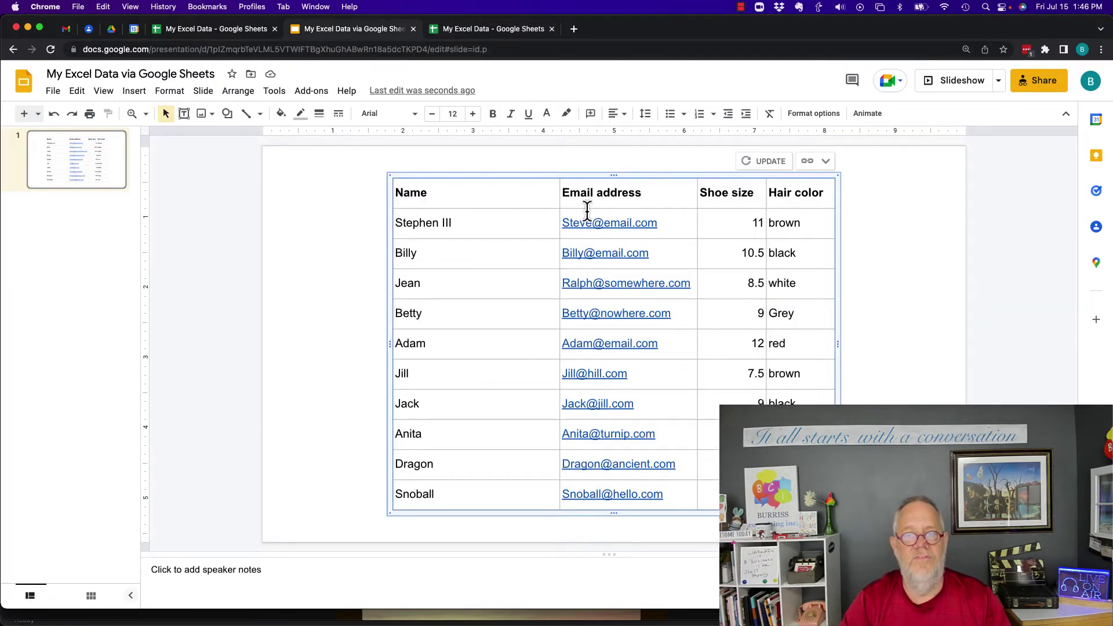
{"action": "left_click", "coordinate": [770, 167]}
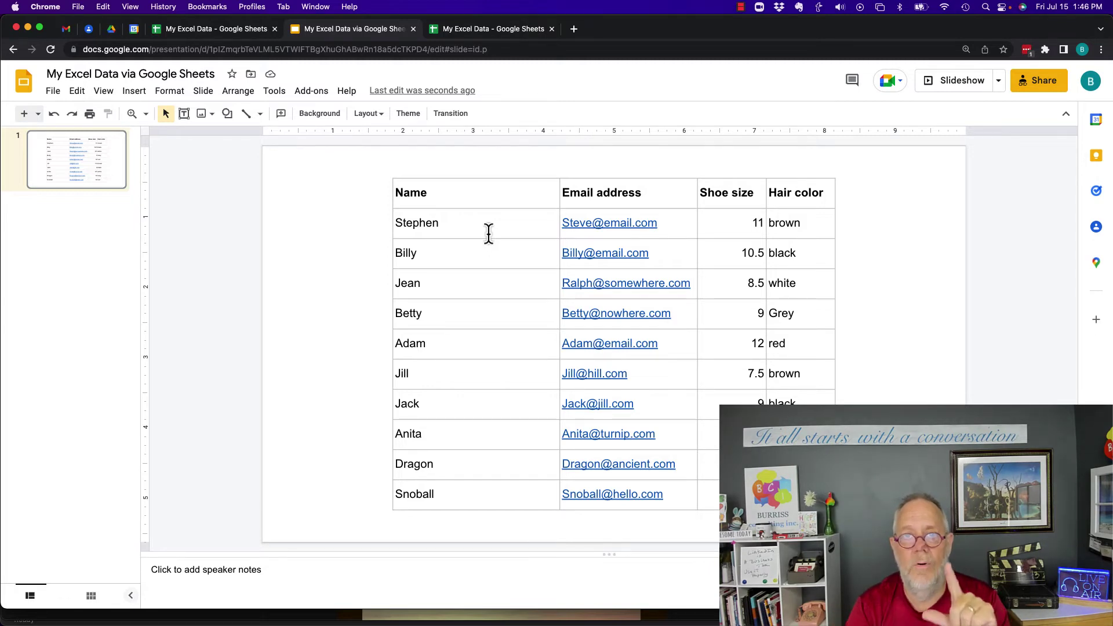
{"action": "left_click", "coordinate": [498, 32]}
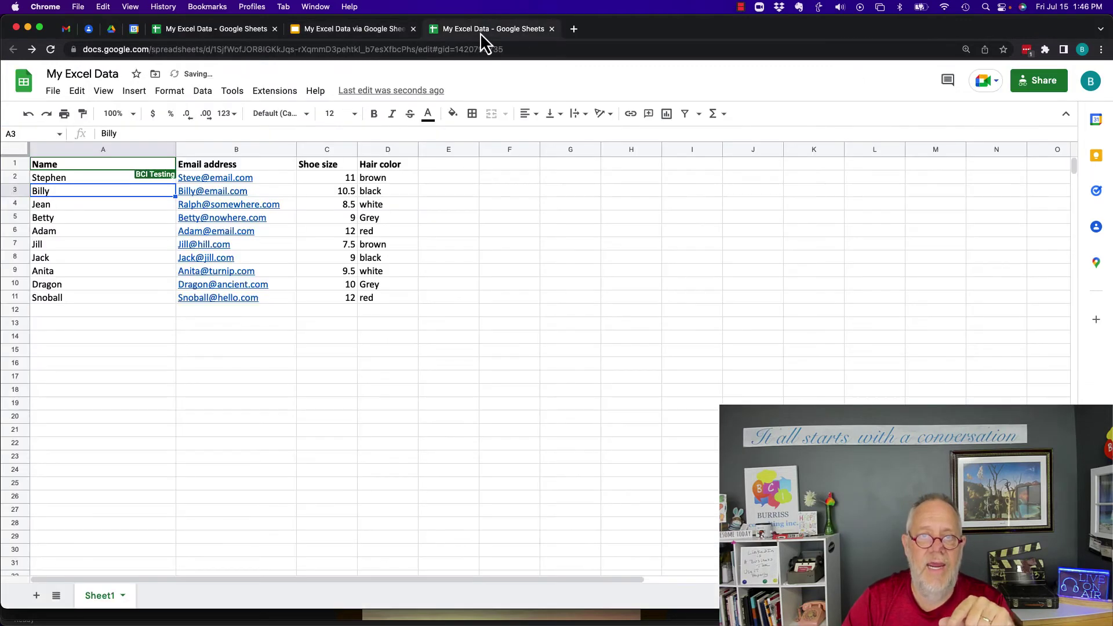
- Replace the name in cell A3 with a new name
{"action": "left_click", "coordinate": [458, 244]}
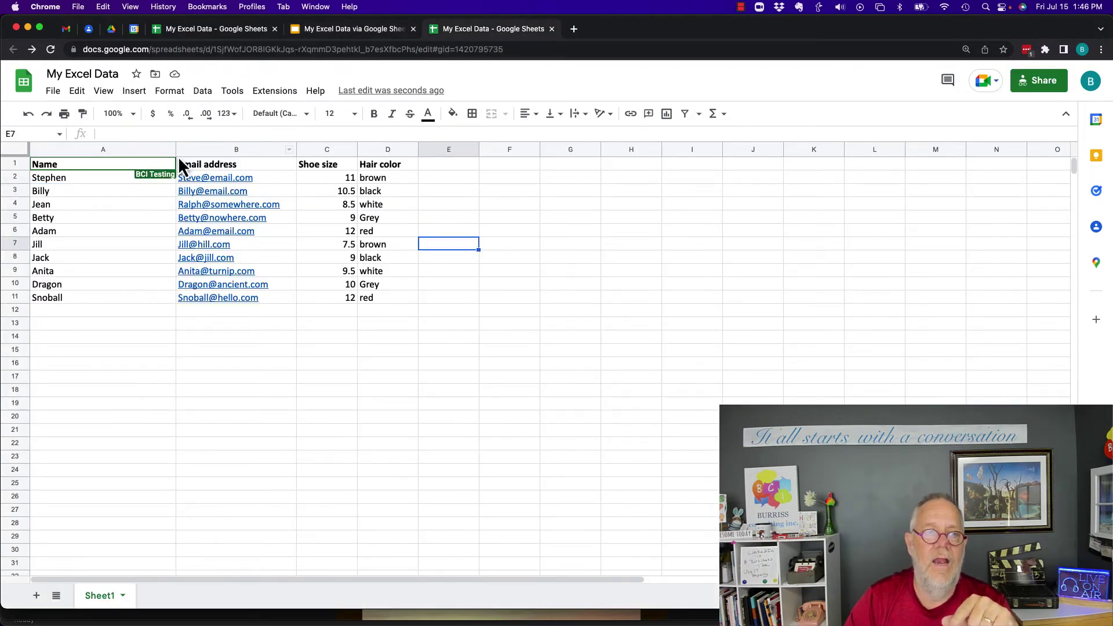
{"action": "left_click", "coordinate": [343, 33]}
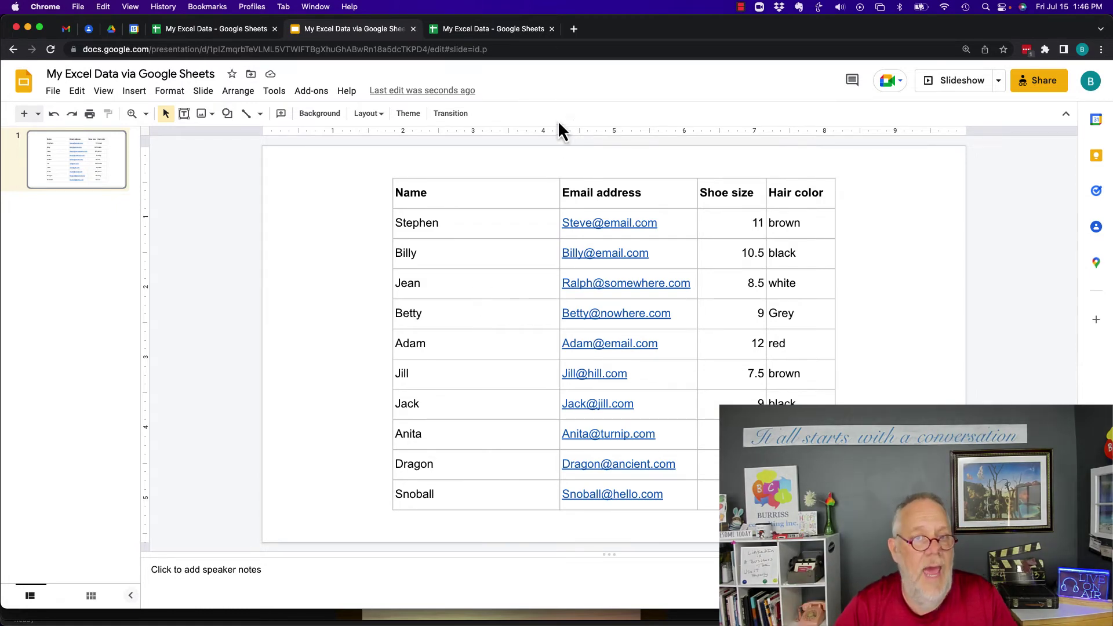
{"action": "left_click", "coordinate": [474, 32]}
{"action": "left_click", "coordinate": [51, 191]}
{"action": "type", "text": "William"}
{"action": "key", "text": "Return"}
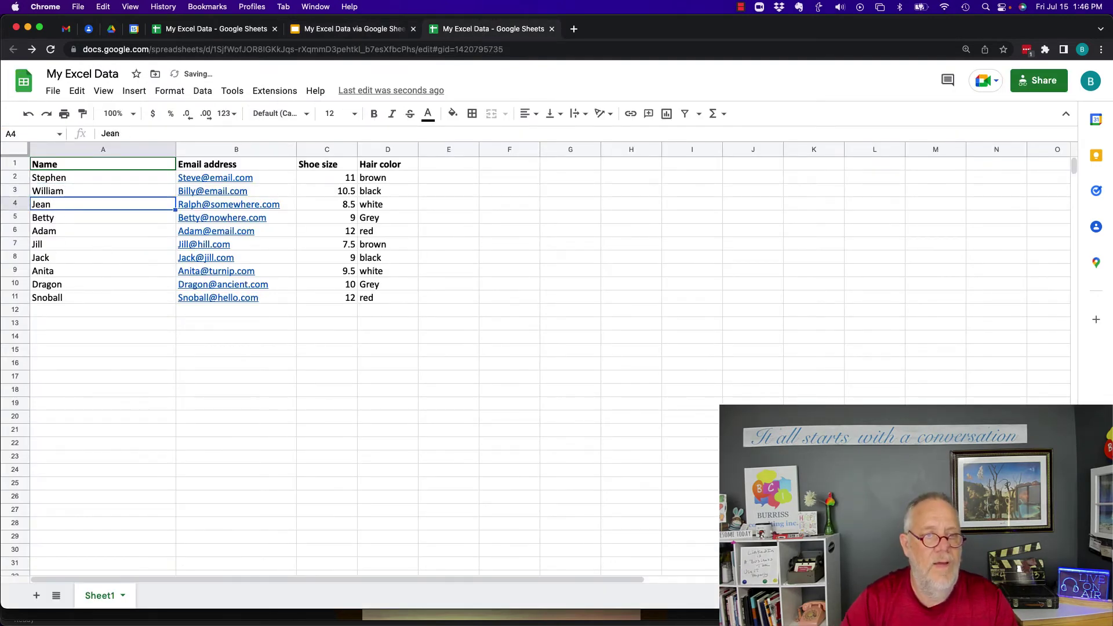
- Update the linked table on the slide to show the new A3 name
{"action": "left_click", "coordinate": [332, 33]}
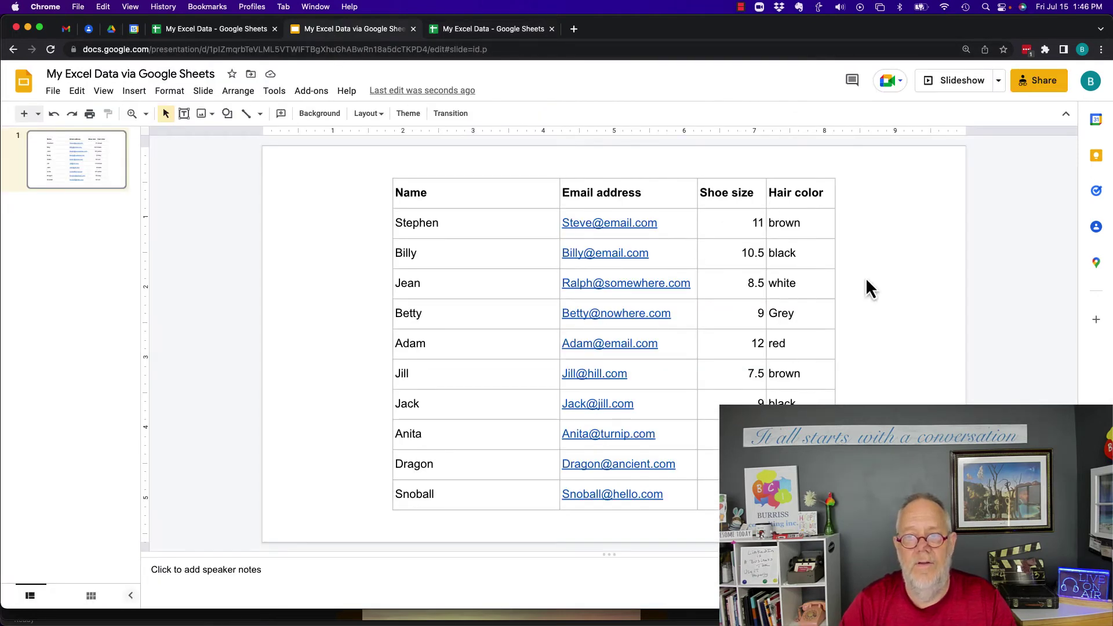
{"action": "left_click", "coordinate": [637, 223]}
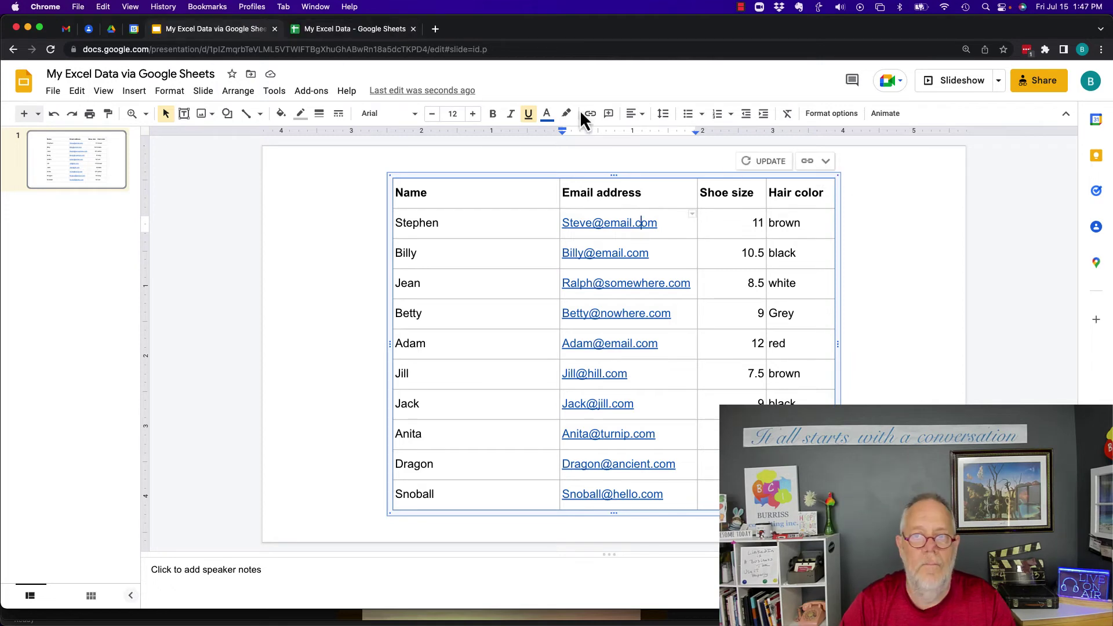
{"action": "left_click", "coordinate": [760, 163]}
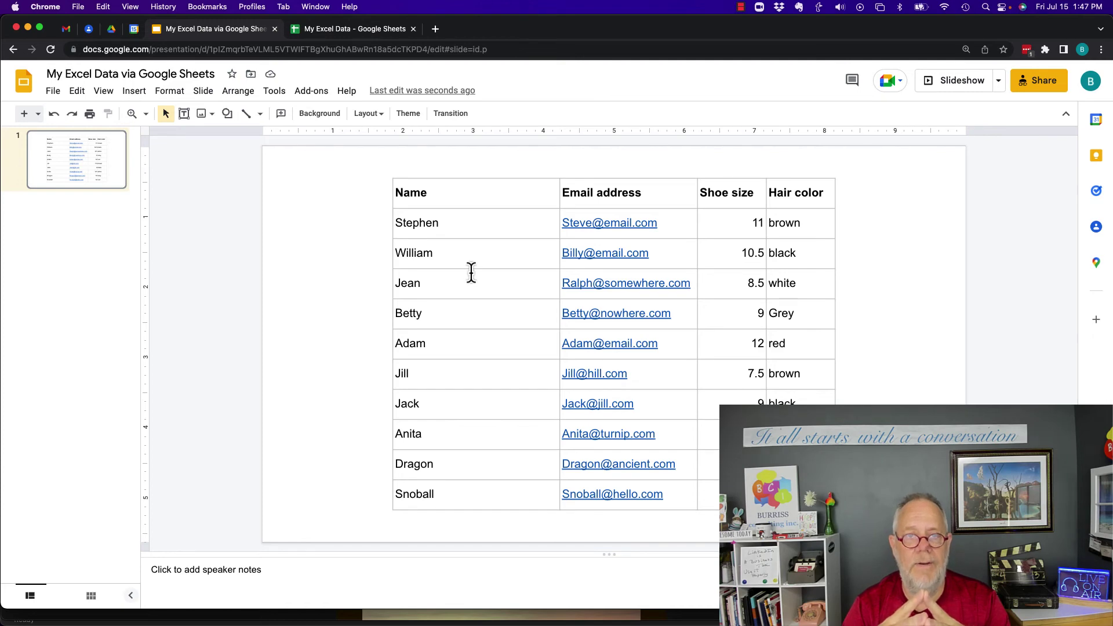
{"action": "left_click", "coordinate": [361, 30]}
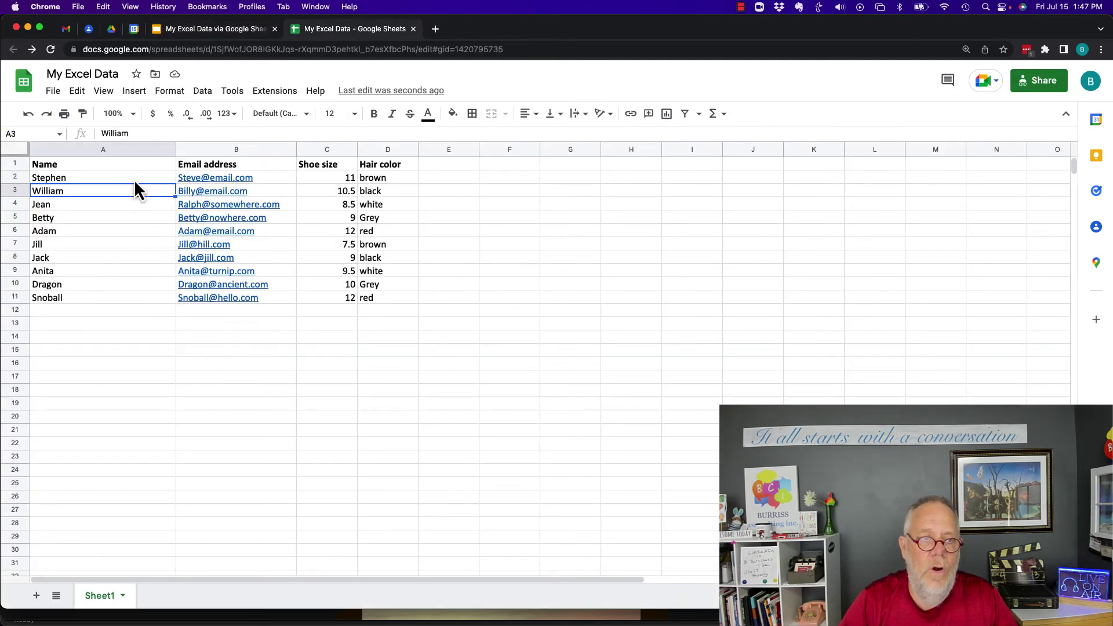
{"action": "left_click_drag", "start_coordinate": [134, 165], "coordinate": [377, 312]}
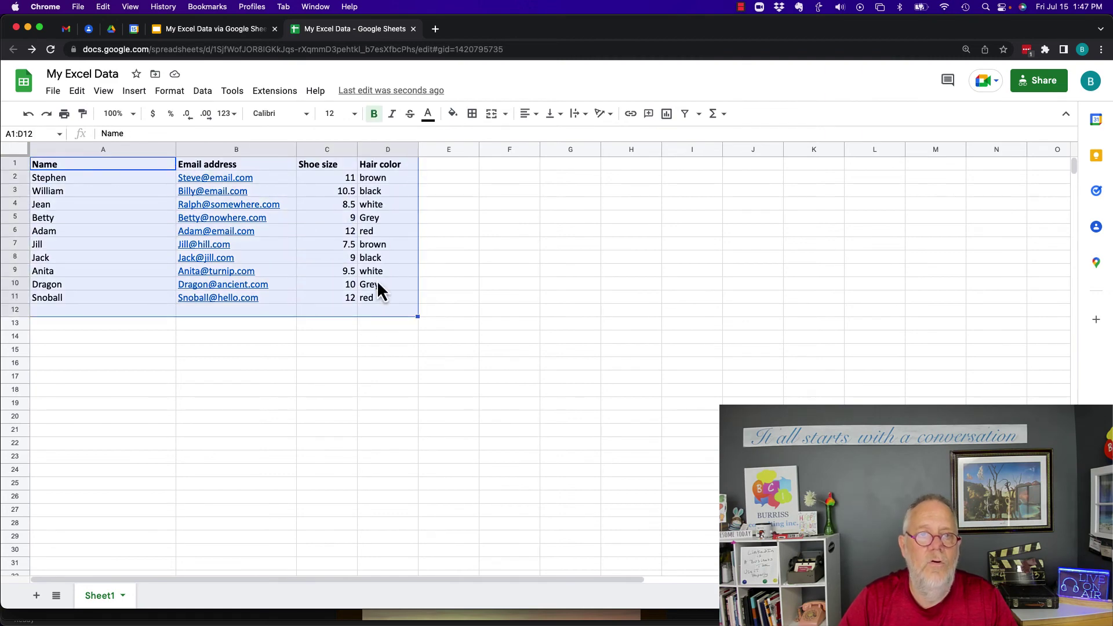
{"action": "left_click", "coordinate": [211, 31]}
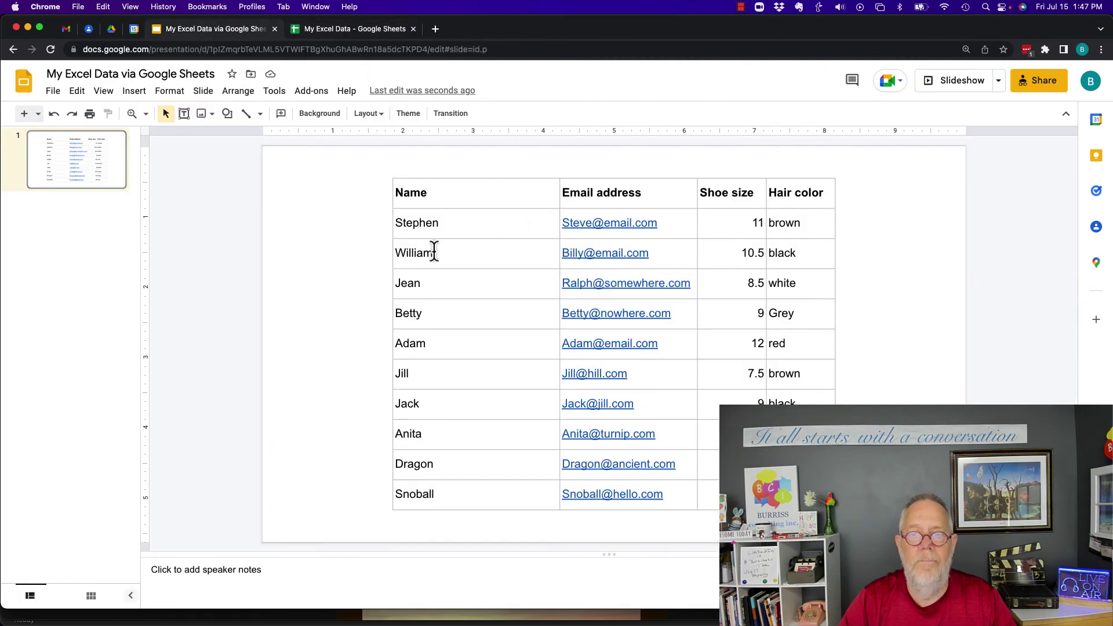